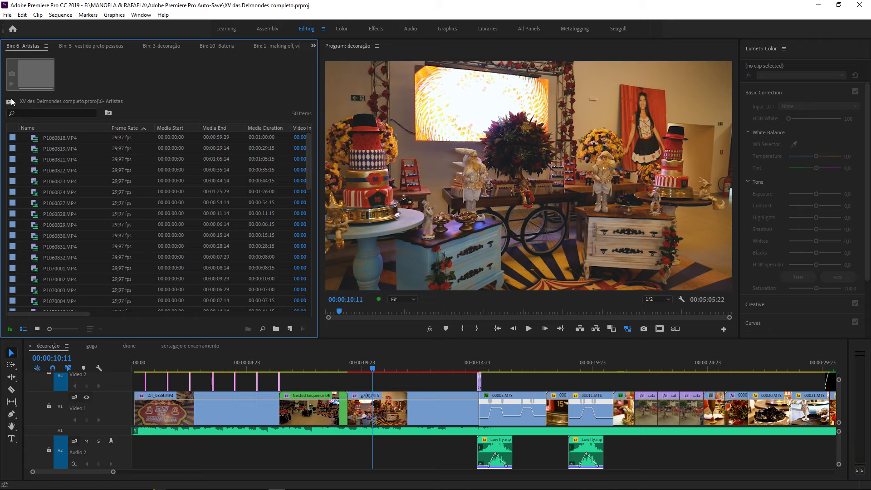
# - Return to the project's root level and collapse the 6- Artistas bin to see the numbered bins
pyautogui.click(9, 102)
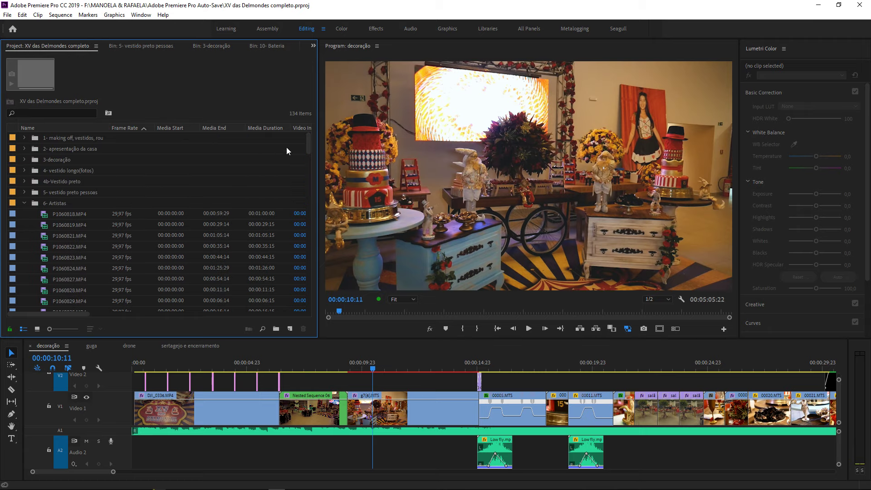
pyautogui.click(24, 203)
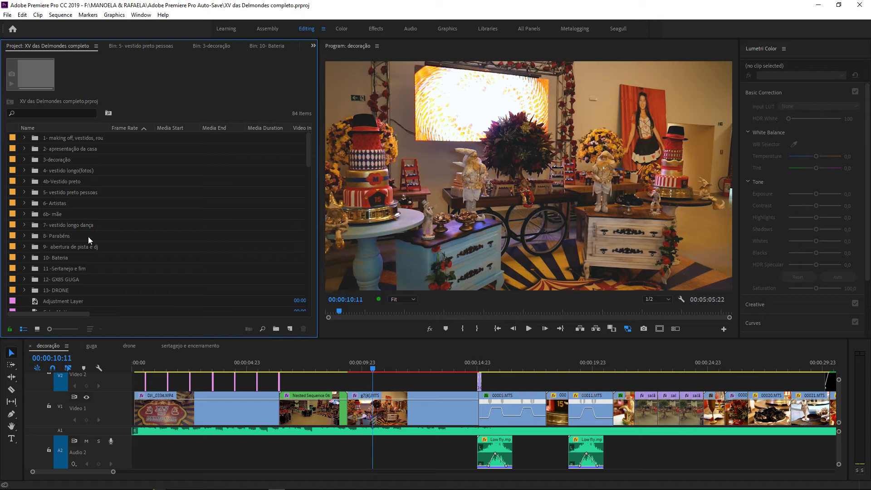
pyautogui.scroll(-3, 89, 236)
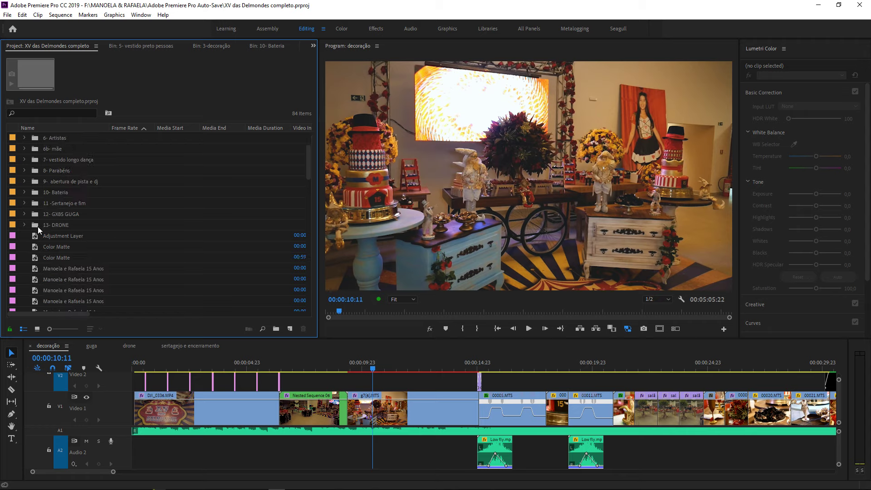
pyautogui.scroll(3, 39, 228)
# - Expand the sequencias bin in the project to list its sequences
pyautogui.scroll(-10, 40, 228)
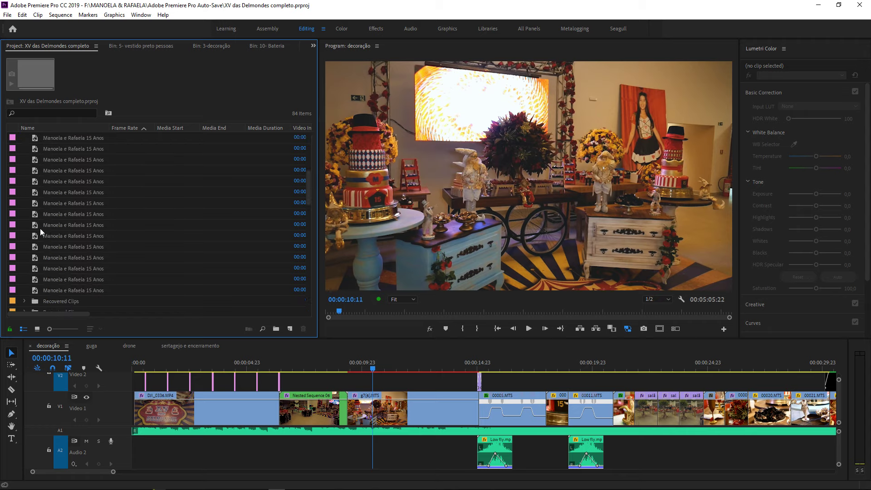
pyautogui.scroll(-3, 40, 227)
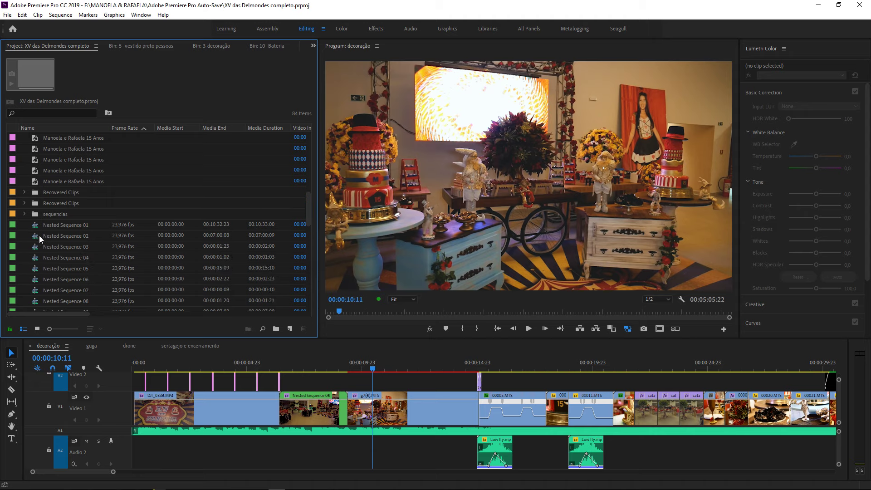
pyautogui.click(25, 203)
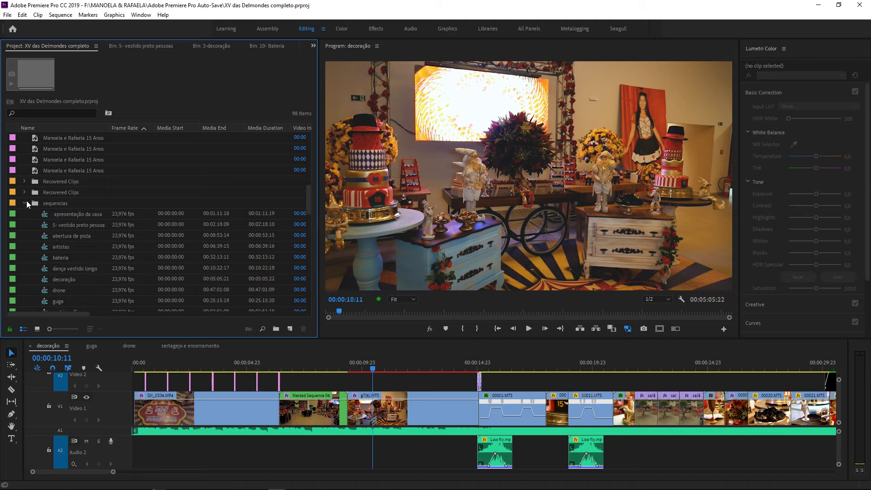
pyautogui.scroll(-1, 50, 228)
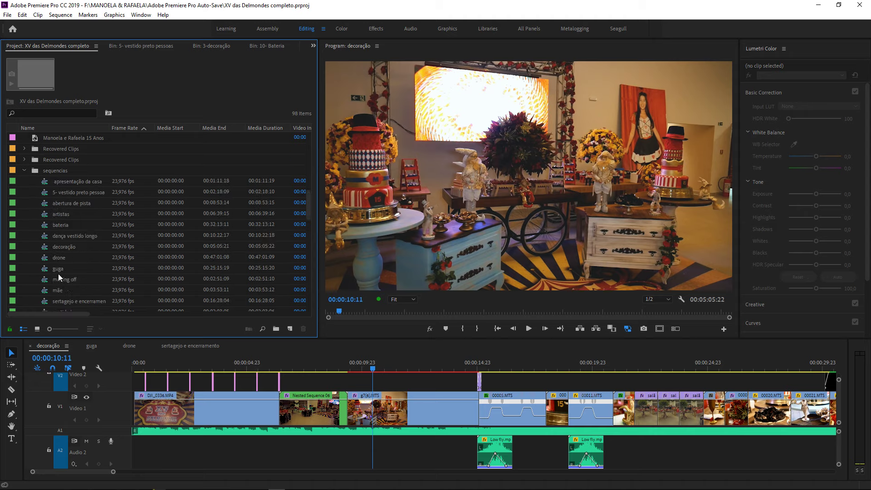
# - Open the apresentação da casa and artistas sequences from the sequencias bin in the timeline
pyautogui.doubleClick(56, 184)
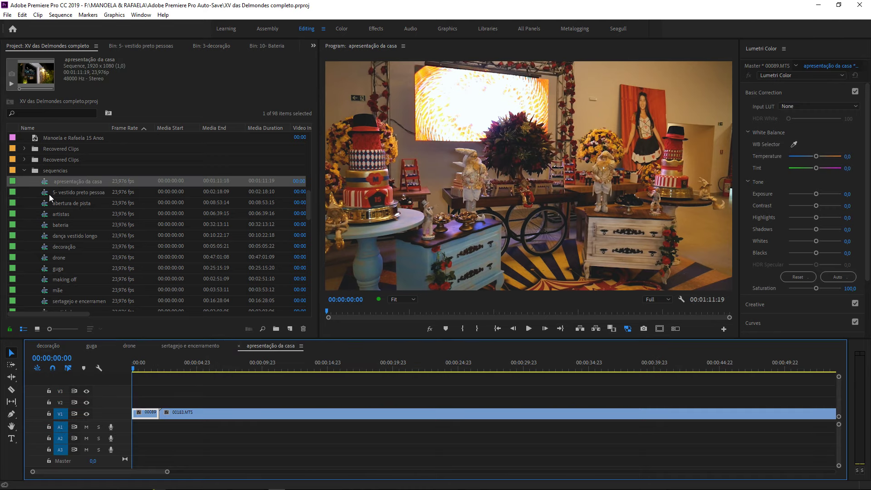
pyautogui.click(50, 195)
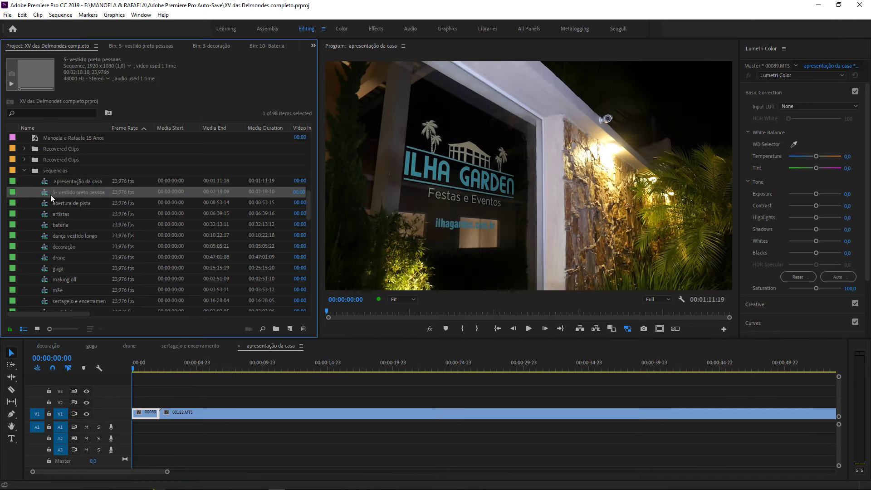
pyautogui.doubleClick(66, 212)
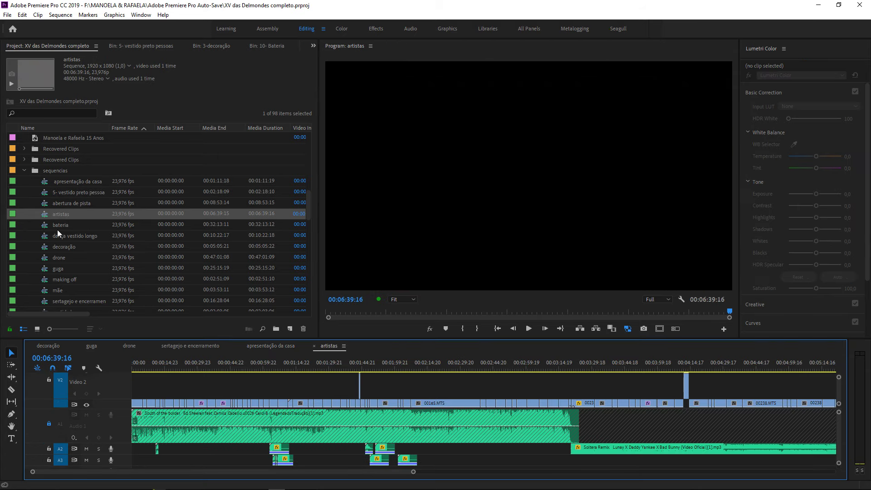
# - Open the Video Final sequence from the sequencias bin in the timeline
pyautogui.scroll(-1, 161, 247)
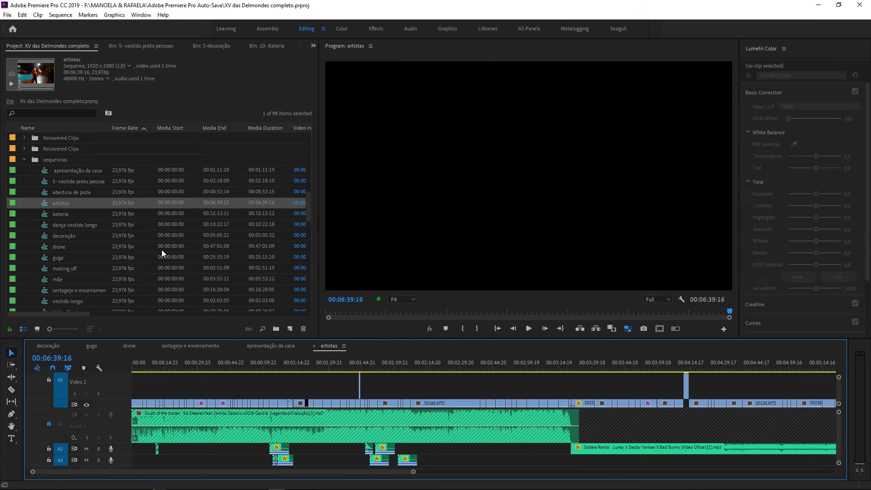
pyautogui.scroll(-2, 162, 250)
pyautogui.doubleClick(56, 292)
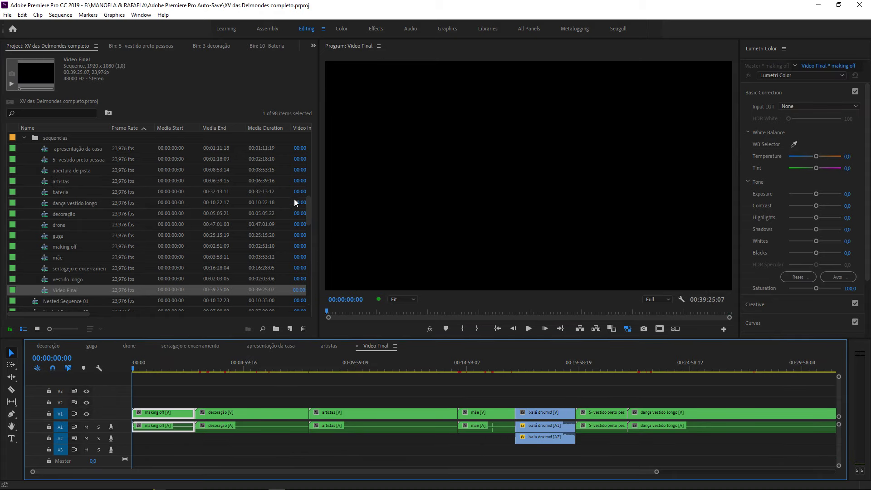
# - Browse the event's numbered footage folders on drive edicao (F:) through Import and leave without importing anything
pyautogui.click(11, 15)
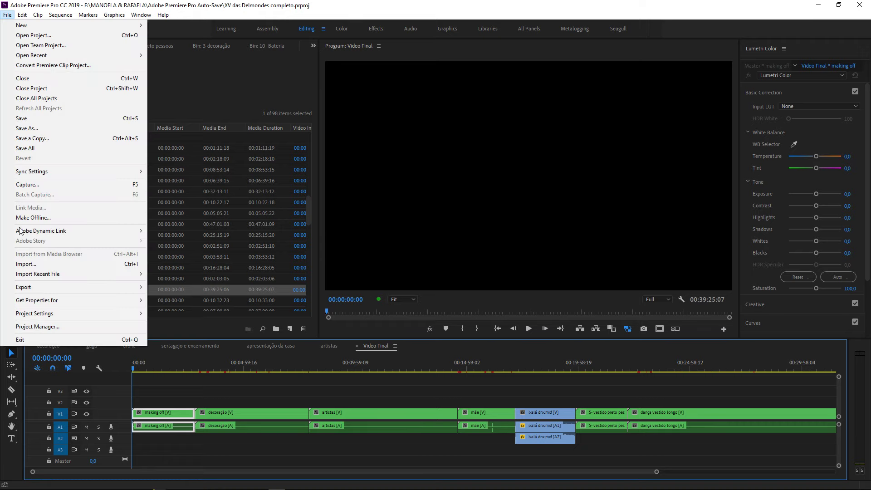
pyautogui.click(31, 266)
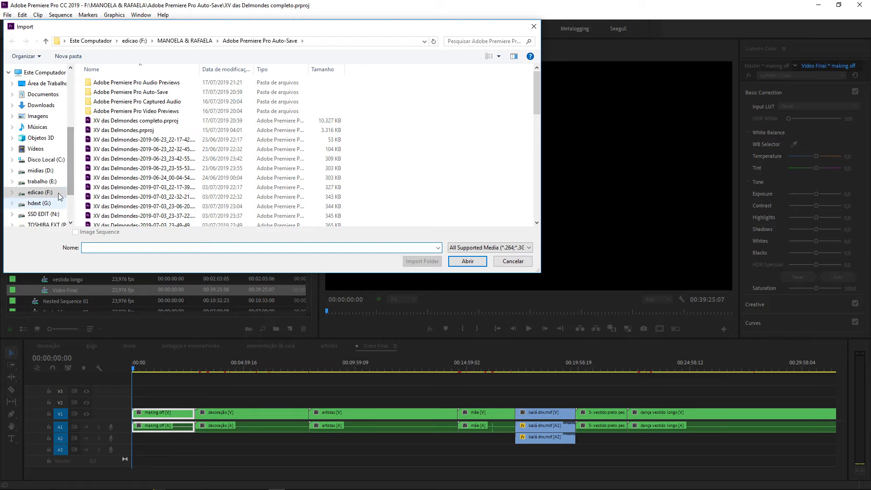
pyautogui.click(34, 193)
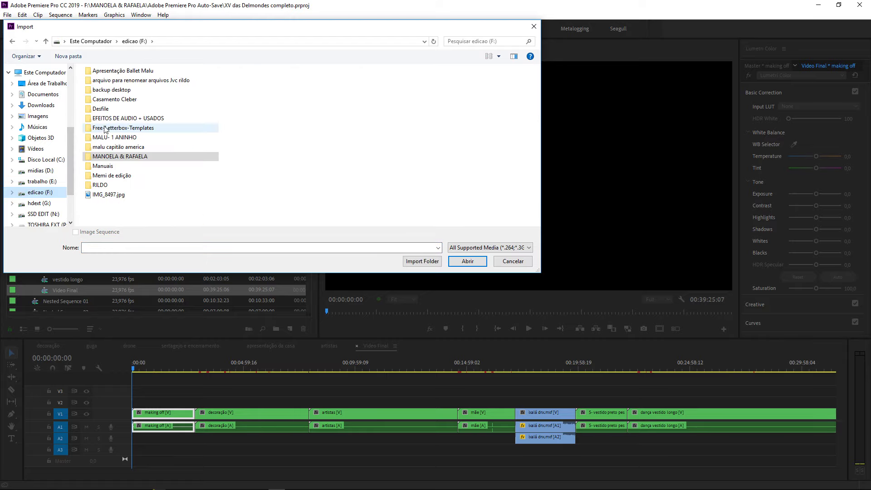
pyautogui.doubleClick(87, 157)
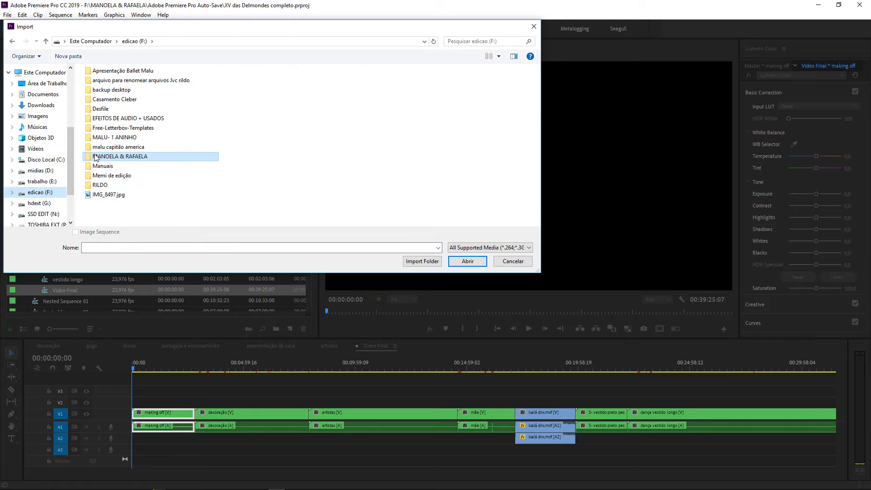
pyautogui.click(135, 86)
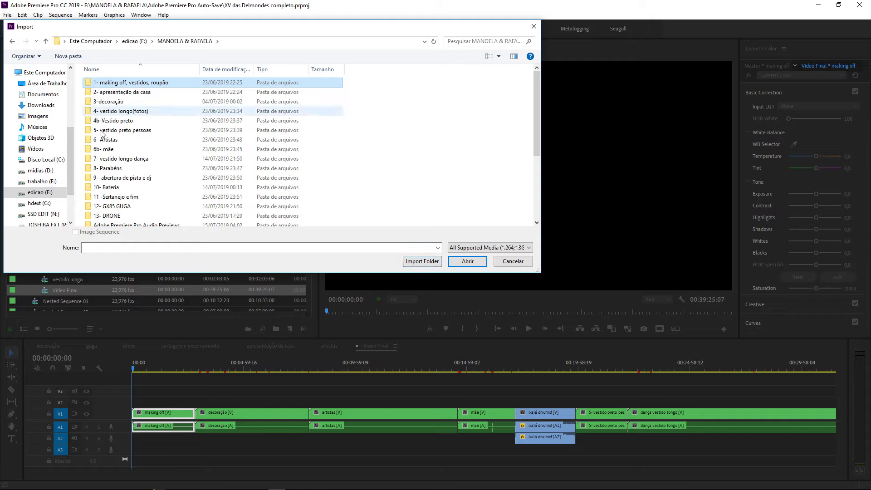
pyautogui.click(534, 24)
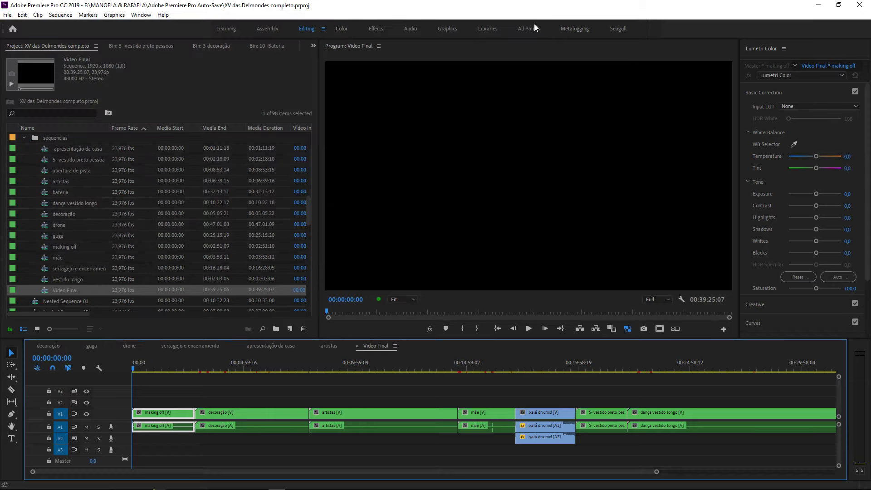
# - Collapse the sequencias bin and check the clips inside the first bin, 1- making off, vestidos, roupão
pyautogui.click(25, 138)
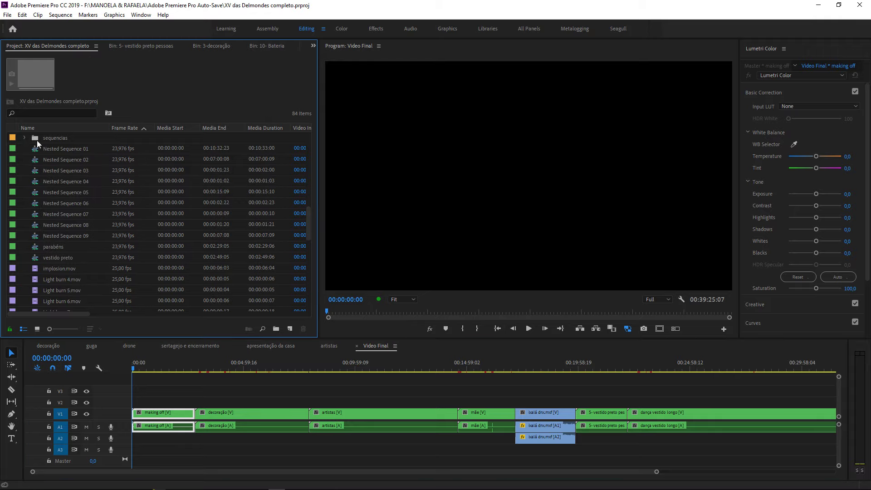
pyautogui.moveTo(312, 230); pyautogui.dragTo(310, 137)
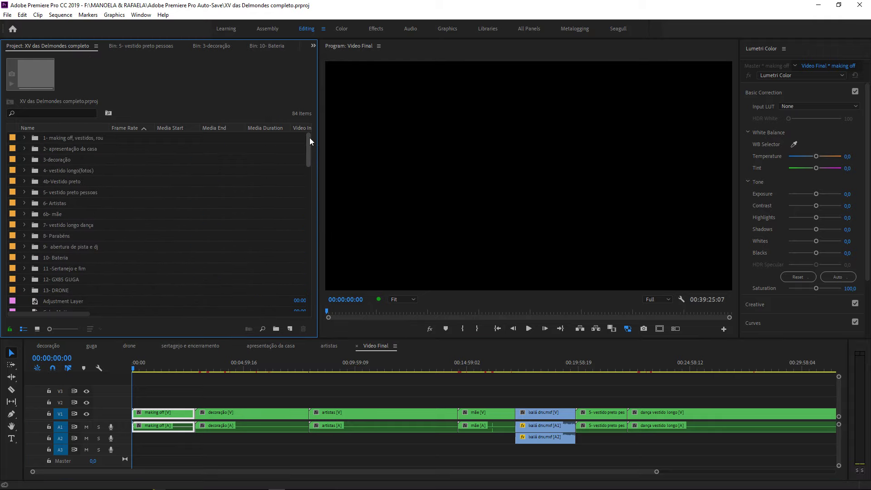
pyautogui.click(24, 137)
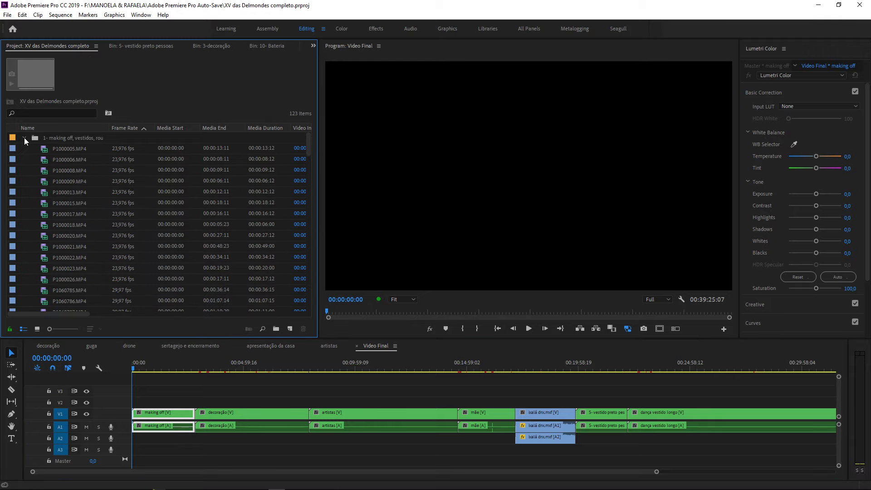
pyautogui.click(24, 138)
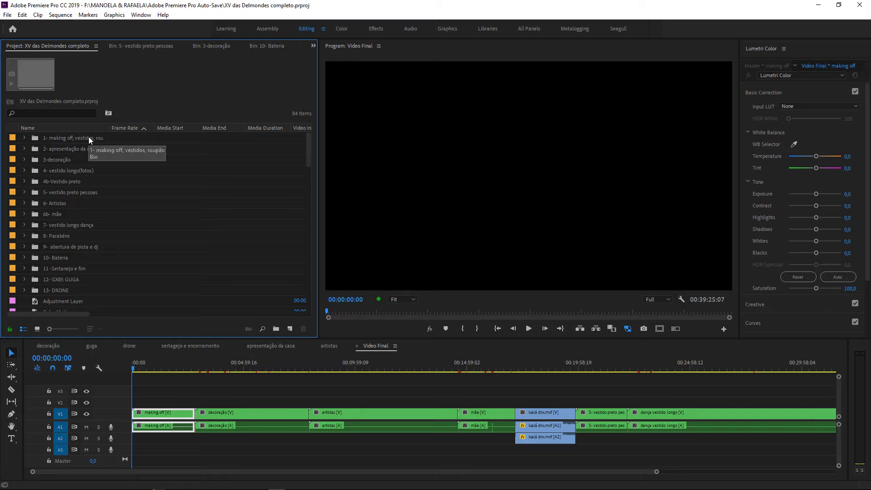
# - Expand the sequencias bin and open the making off sequence in the timeline
pyautogui.scroll(-5, 71, 283)
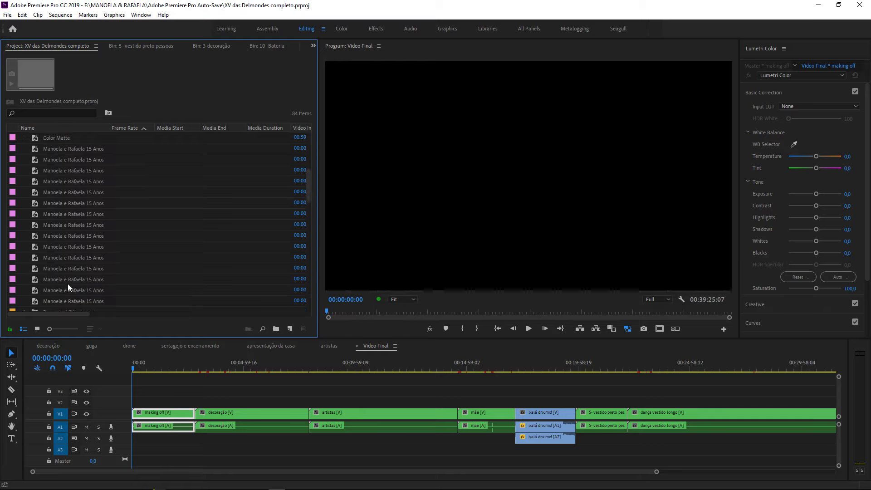
pyautogui.scroll(-6, 67, 284)
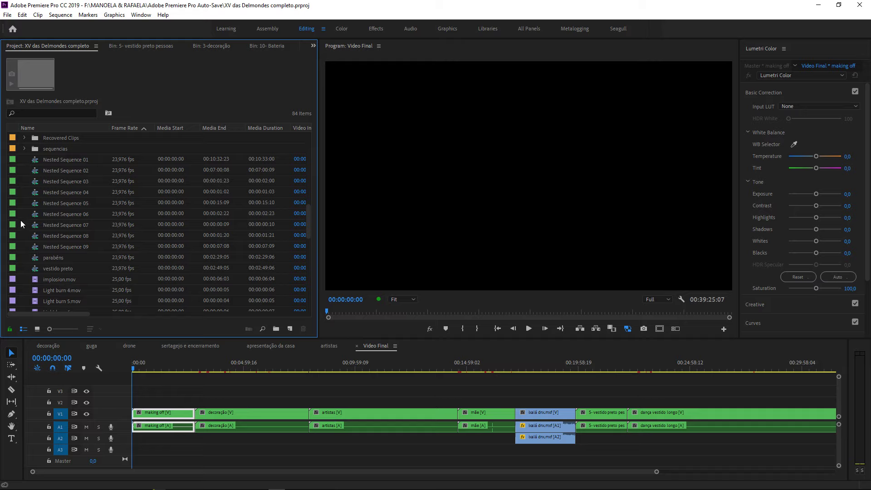
pyautogui.scroll(-3, 52, 303)
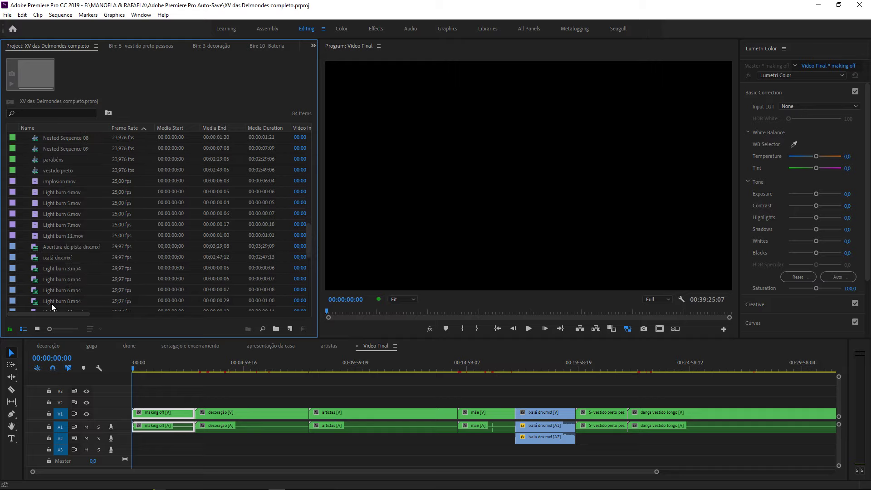
pyautogui.scroll(4, 51, 303)
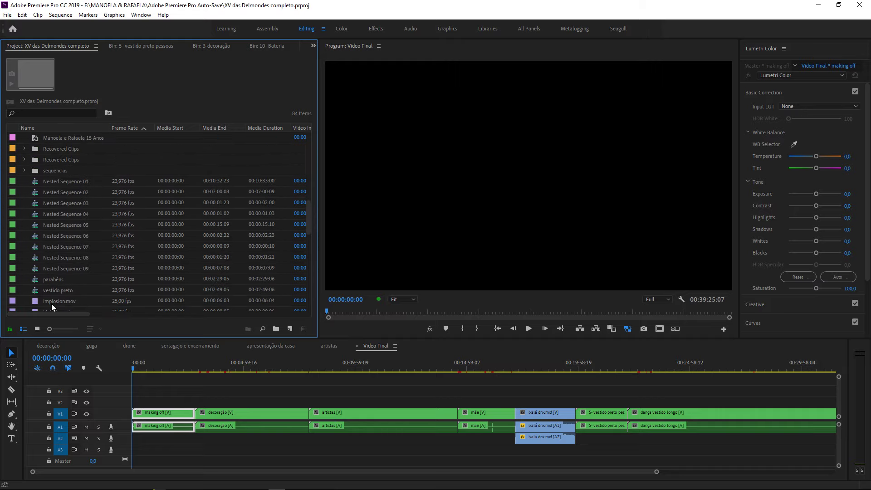
pyautogui.scroll(1, 50, 303)
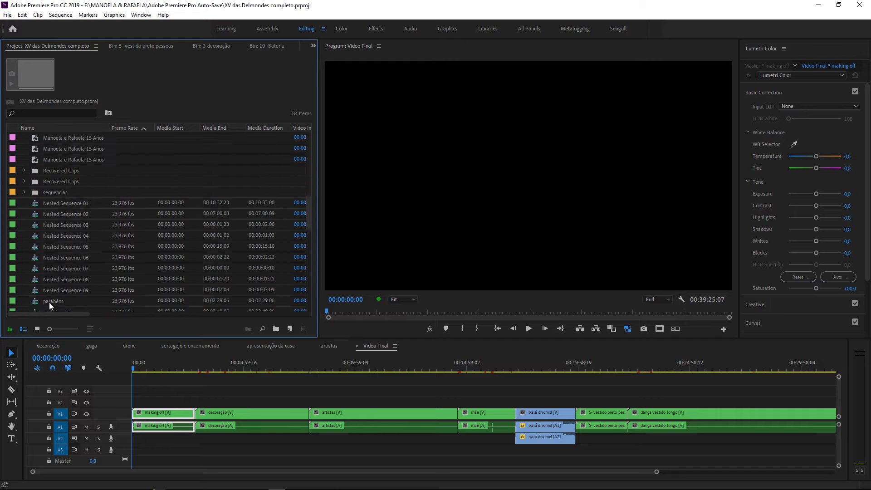
pyautogui.click(24, 192)
pyautogui.scroll(-1, 66, 266)
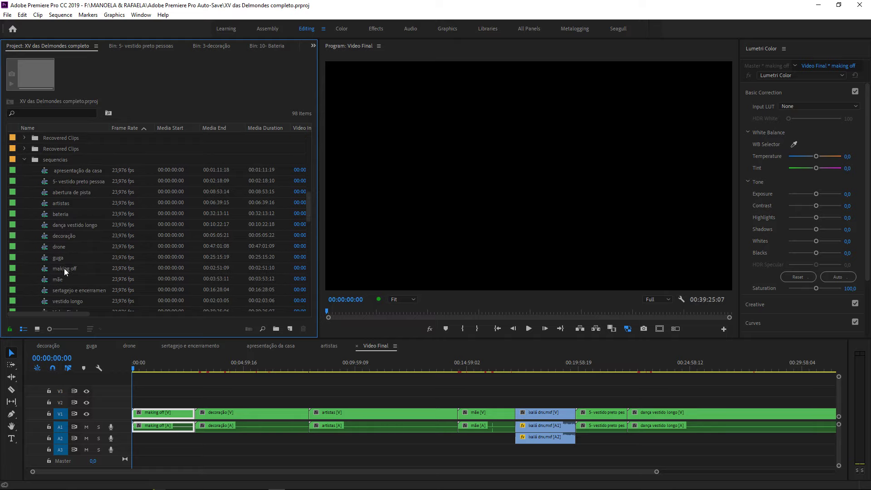
pyautogui.doubleClick(57, 267)
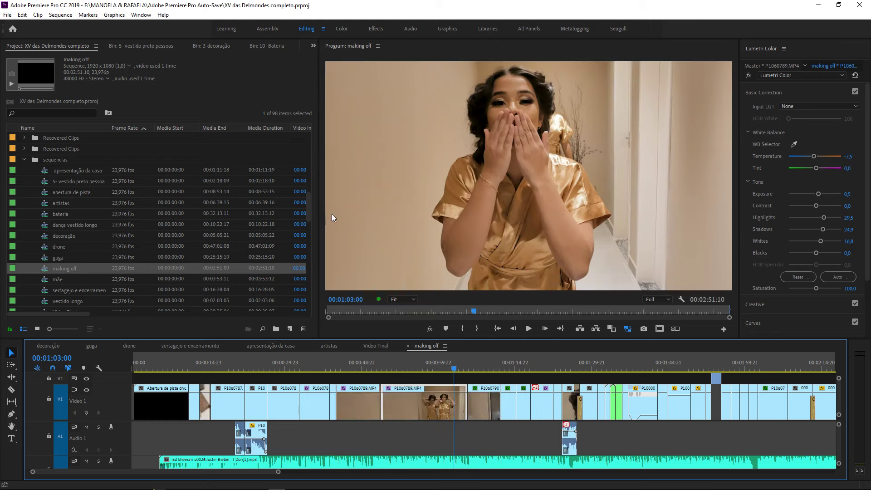
# - Expand the bin 1- making off, vestidos, roupão and look through the project's items down to the audio files
pyautogui.moveTo(310, 211); pyautogui.dragTo(317, 134)
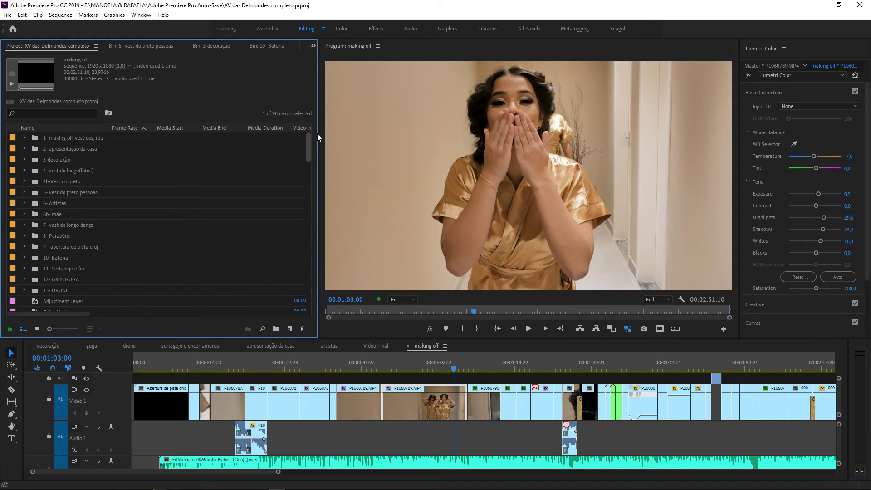
pyautogui.click(24, 138)
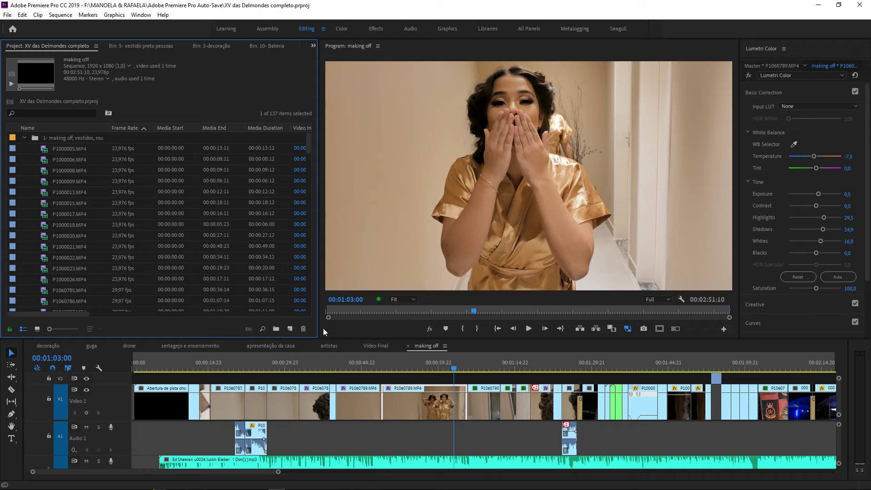
pyautogui.moveTo(309, 145); pyautogui.dragTo(309, 310)
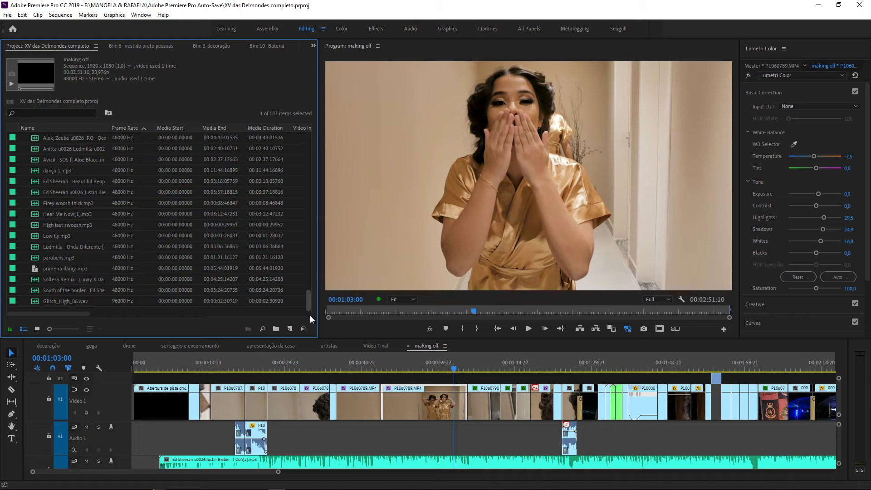
# - Scrub the Video Final sequence to 00:14:12:03 within the nested artistas clip and switch to the artistas sequence
pyautogui.click(376, 346)
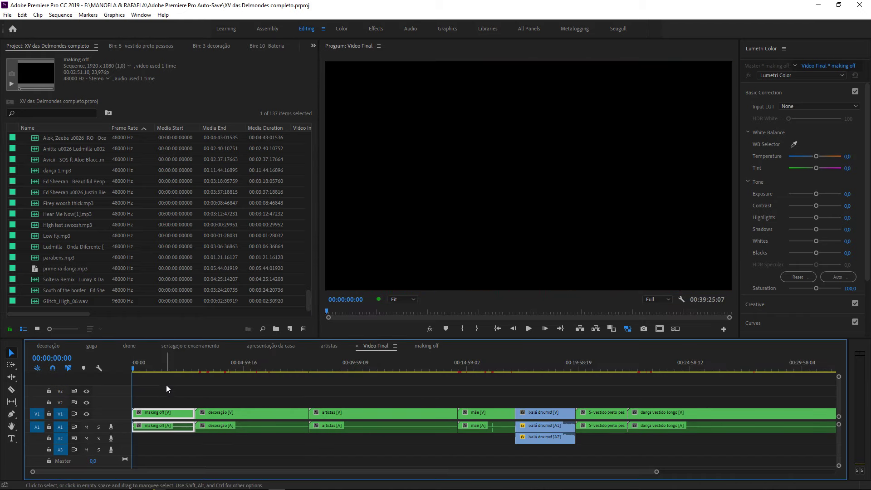
pyautogui.moveTo(135, 367); pyautogui.dragTo(451, 390)
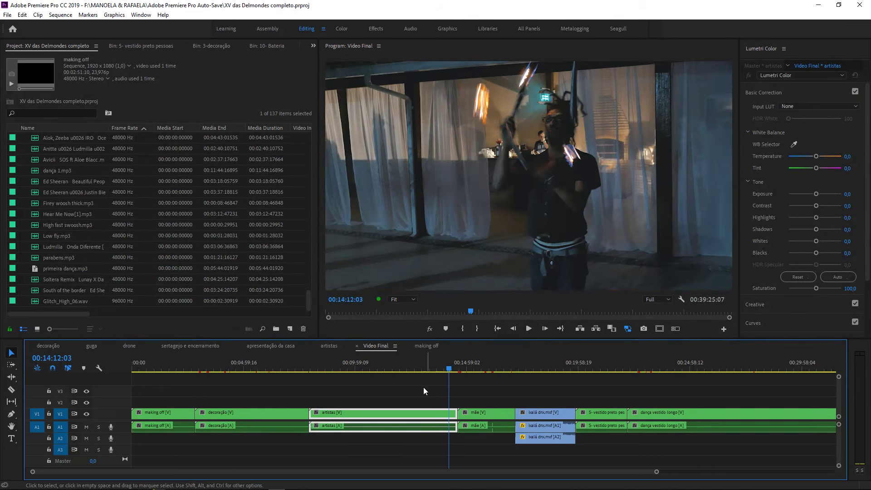
pyautogui.click(325, 346)
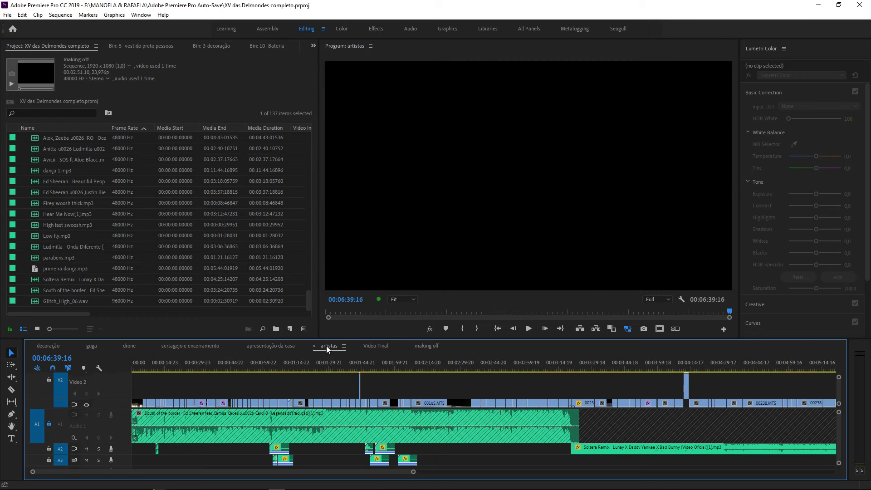
# - Compare the nested artistas clip around 00:13:10:01 in Video Final with its source artistas sequence, and return to Video Final
pyautogui.click(376, 346)
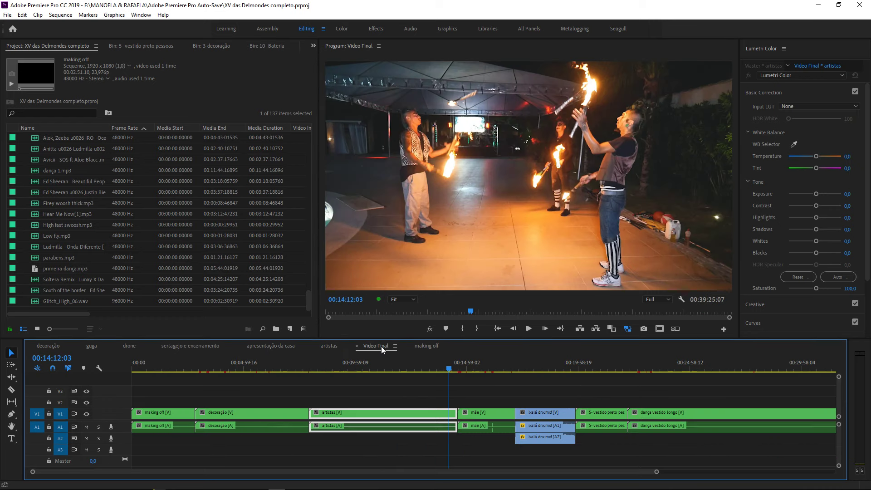
pyautogui.moveTo(330, 365); pyautogui.dragTo(427, 379)
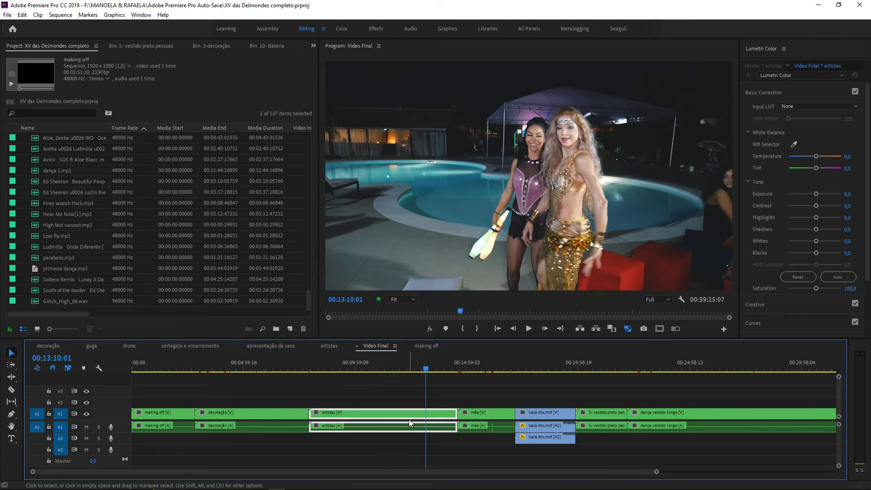
pyautogui.click(328, 347)
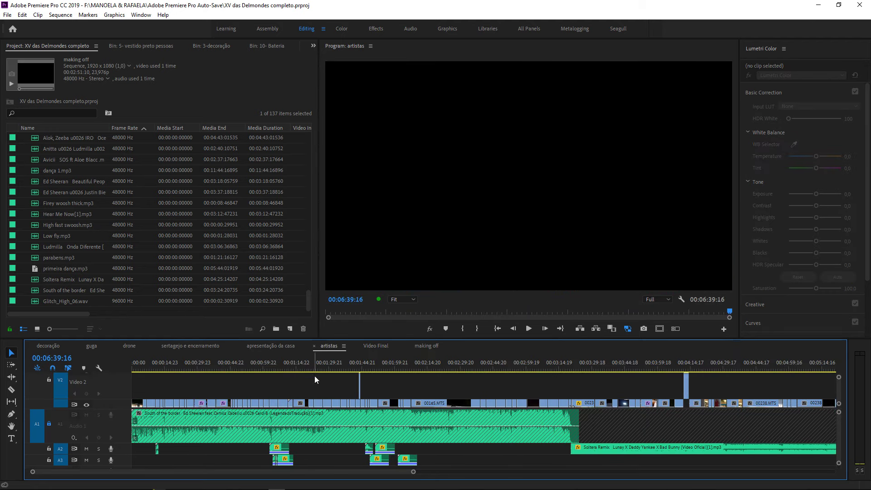
pyautogui.click(373, 347)
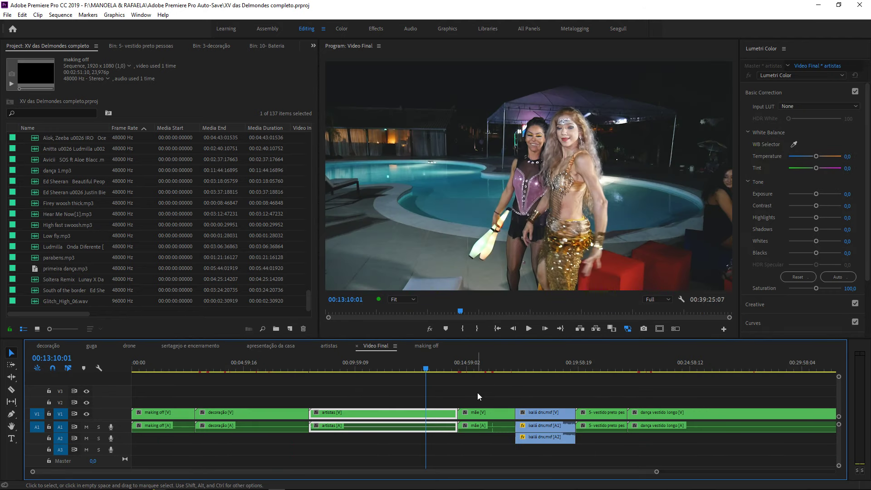
# - Scrub Video Final back from 00:18:32:16 through the nested mãe clip to 00:10:41:13 in the artistas clip
pyautogui.click(548, 358)
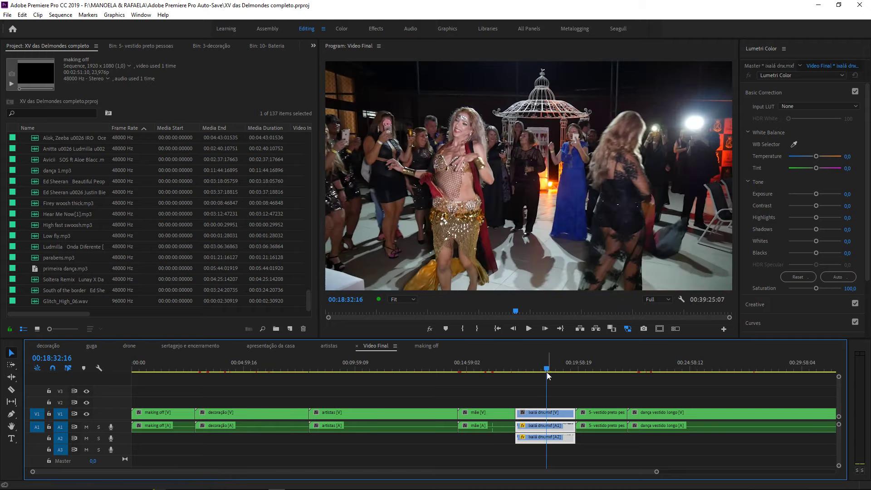
pyautogui.moveTo(546, 372); pyautogui.dragTo(491, 382)
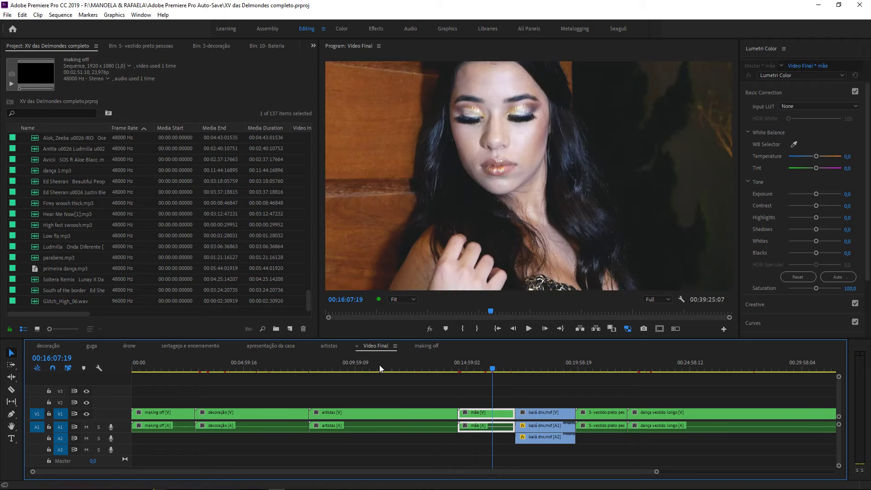
pyautogui.click(372, 368)
# - Preview the nested dança vestido longo and 5- vestido preto clips in Video Final, stopping at 00:32:25:05
pyautogui.scroll(-6, 406, 400)
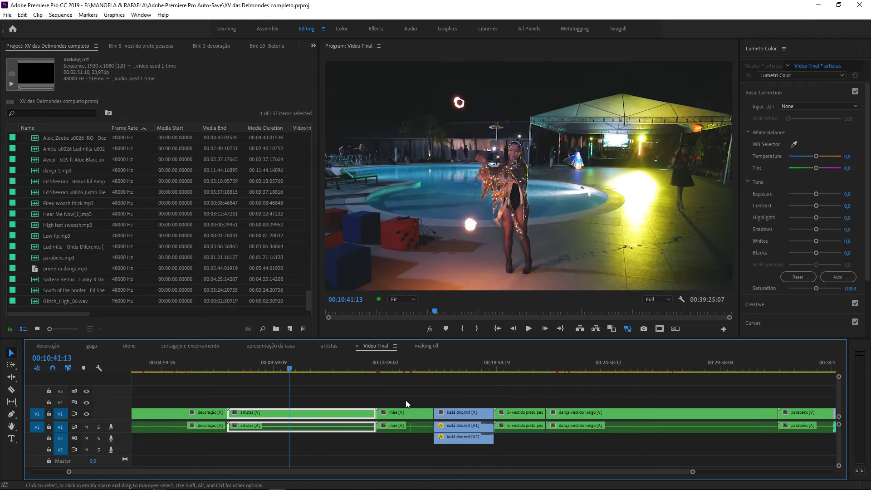
pyautogui.scroll(-3, 406, 400)
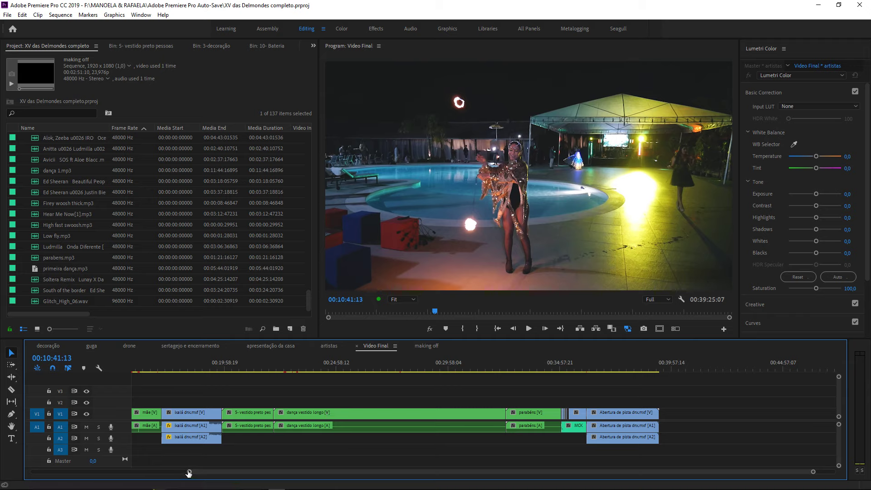
pyautogui.moveTo(189, 474); pyautogui.dragTo(168, 473)
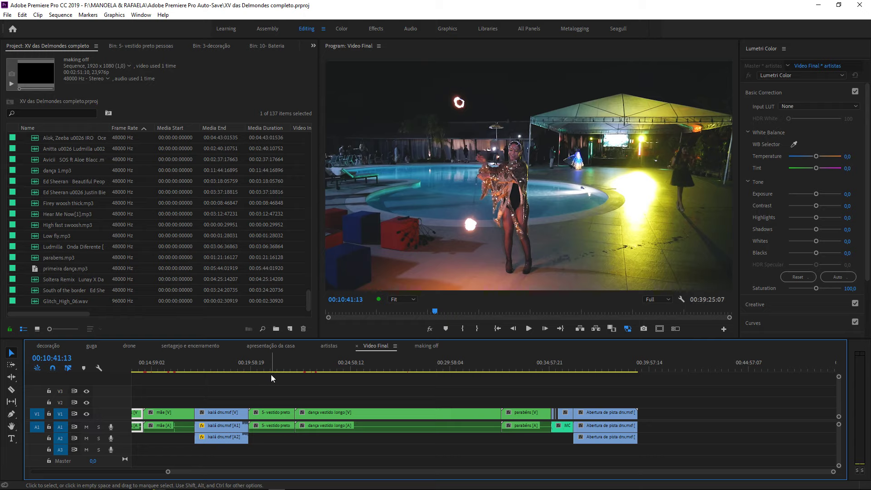
pyautogui.click(340, 363)
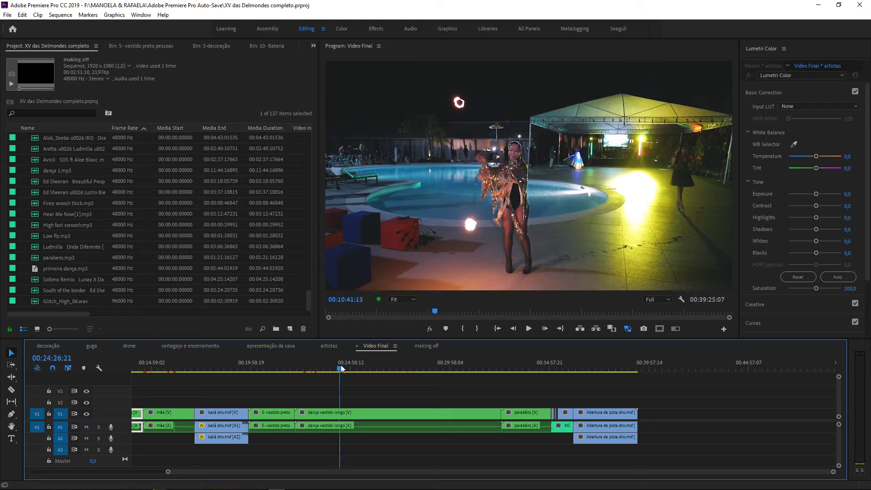
pyautogui.click(353, 415)
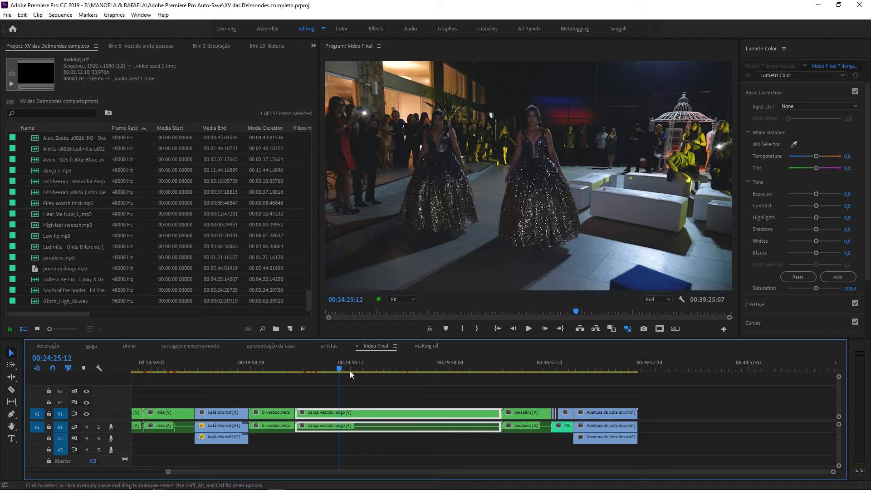
pyautogui.moveTo(347, 368); pyautogui.dragTo(272, 373)
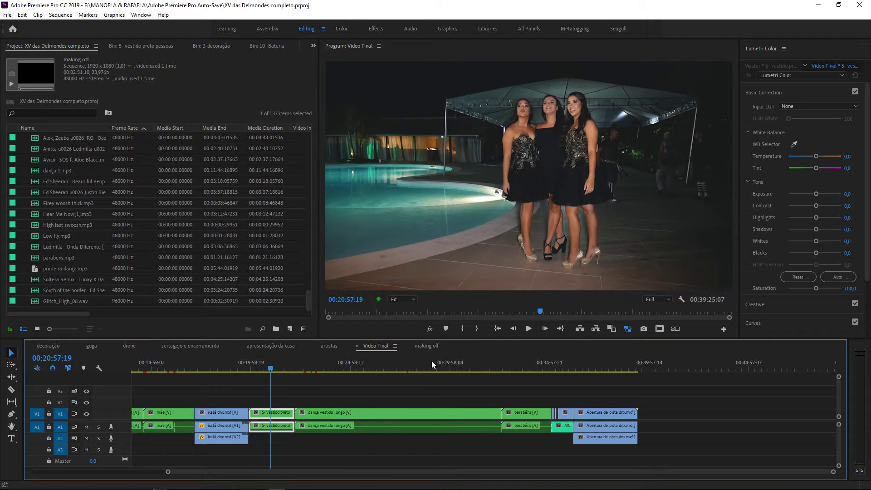
pyautogui.click(444, 366)
pyautogui.click(500, 365)
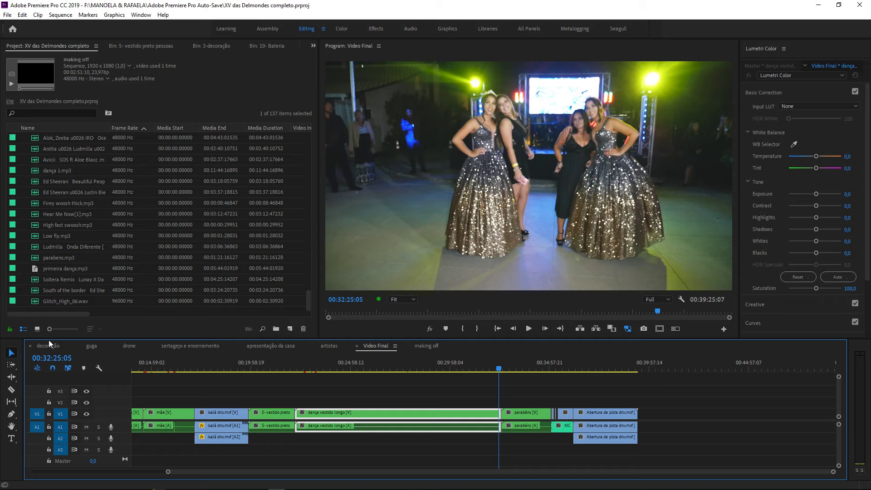
# - Place the guga sequence from the sequencias bin after the last clip in Video Final, and delete it again
pyautogui.moveTo(306, 302); pyautogui.dragTo(312, 238)
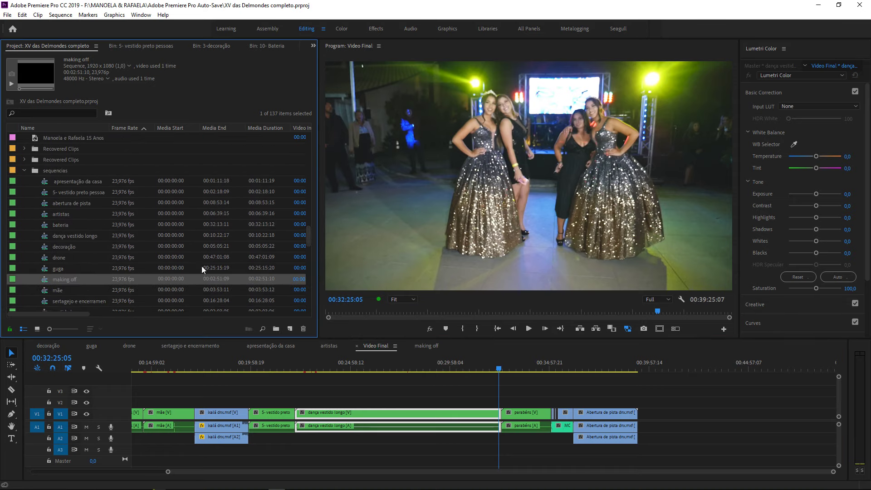
pyautogui.click(43, 272)
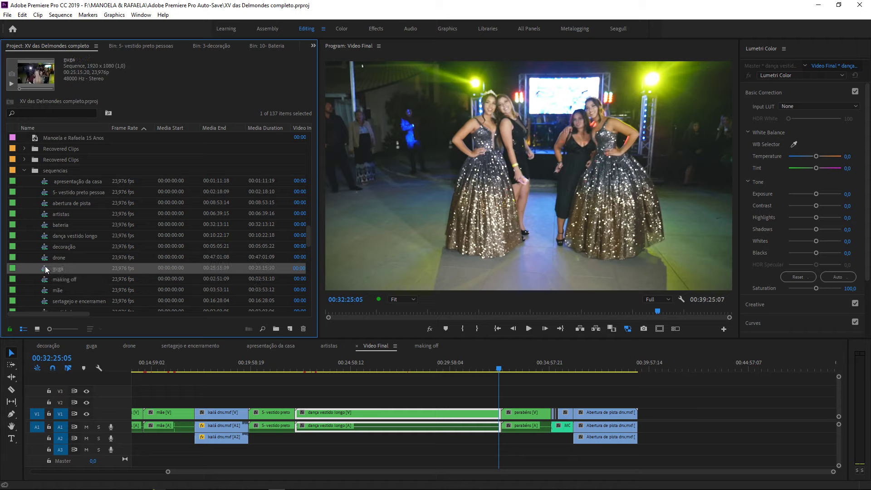
pyautogui.moveTo(45, 271); pyautogui.dragTo(678, 428)
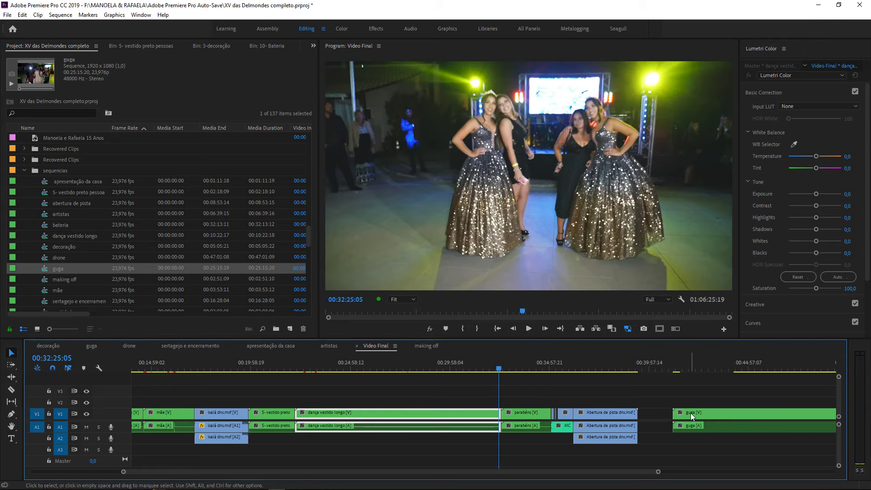
pyautogui.click(691, 413)
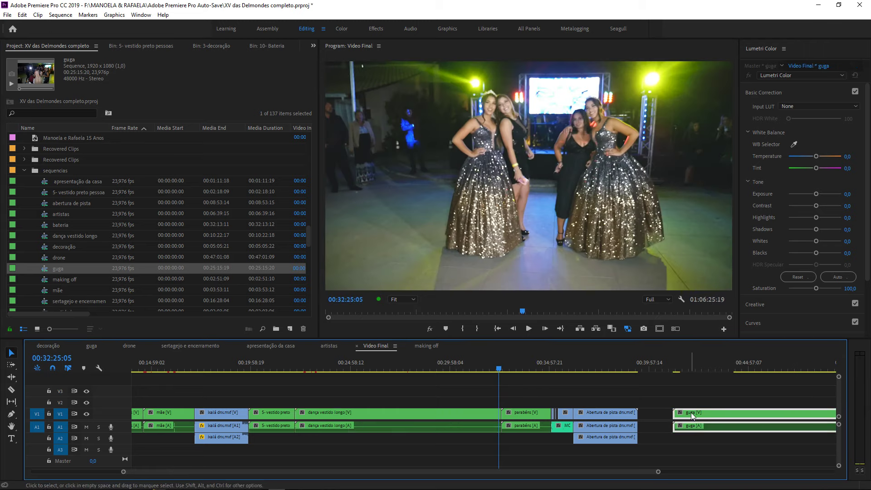
pyautogui.press('Delete')
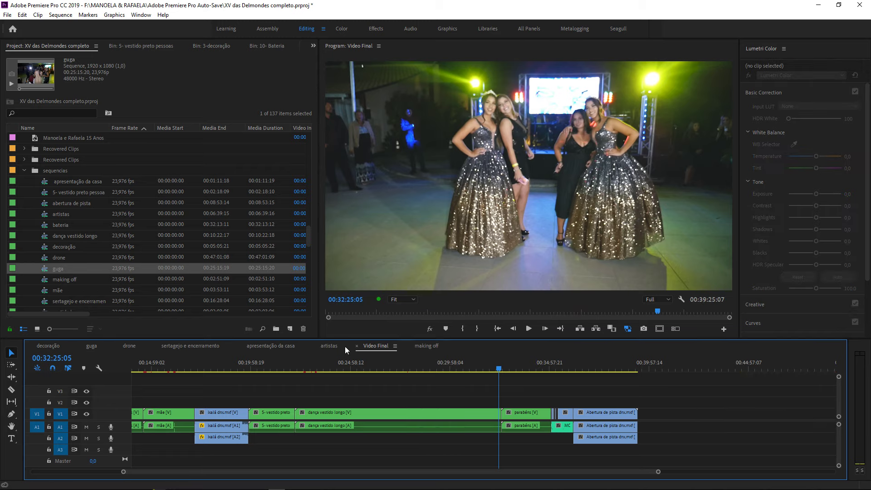
# - Look through the separate guga, sertagejo e encerramento and apresentação da casa sequences and the remaining items in the sequencias bin
pyautogui.click(92, 346)
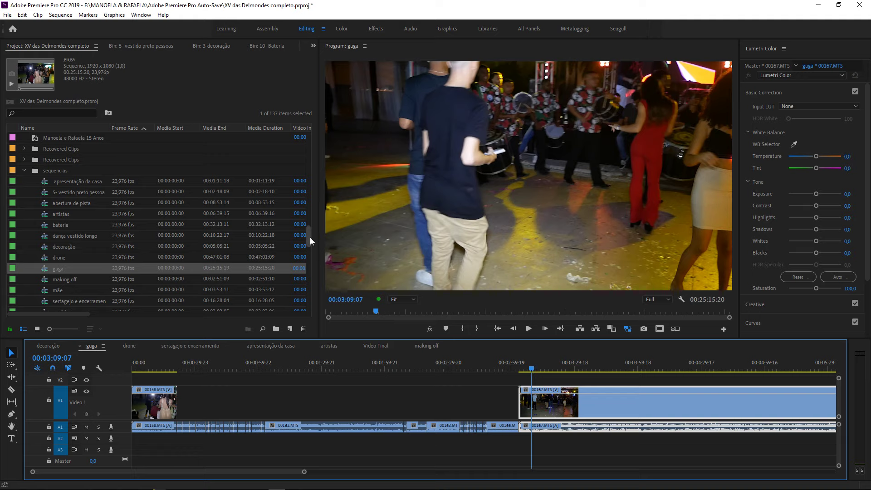
pyautogui.moveTo(310, 237); pyautogui.dragTo(307, 250)
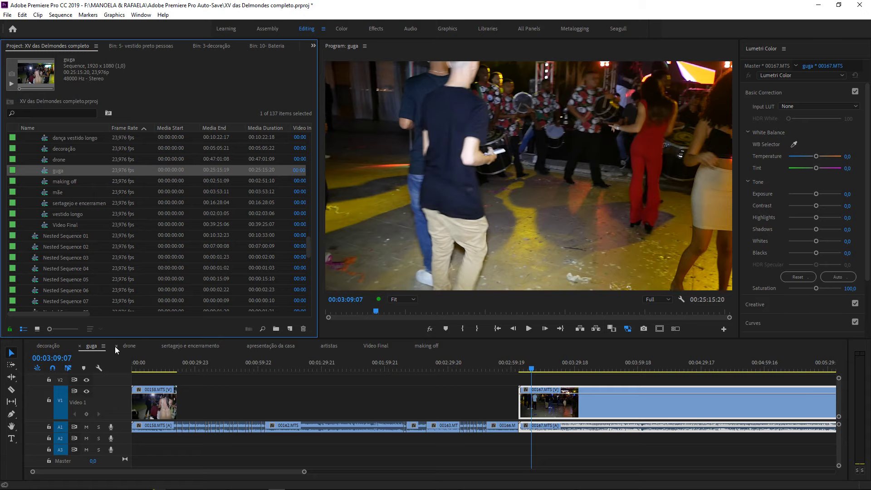
pyautogui.click(204, 345)
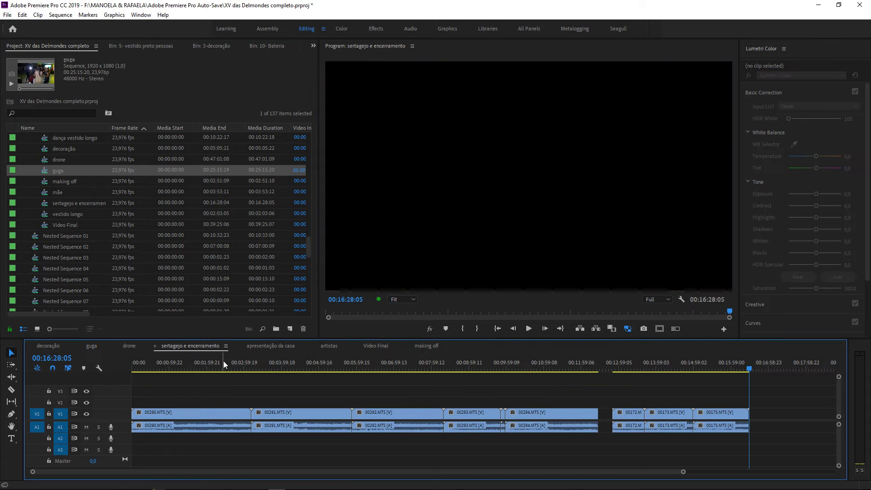
pyautogui.click(251, 345)
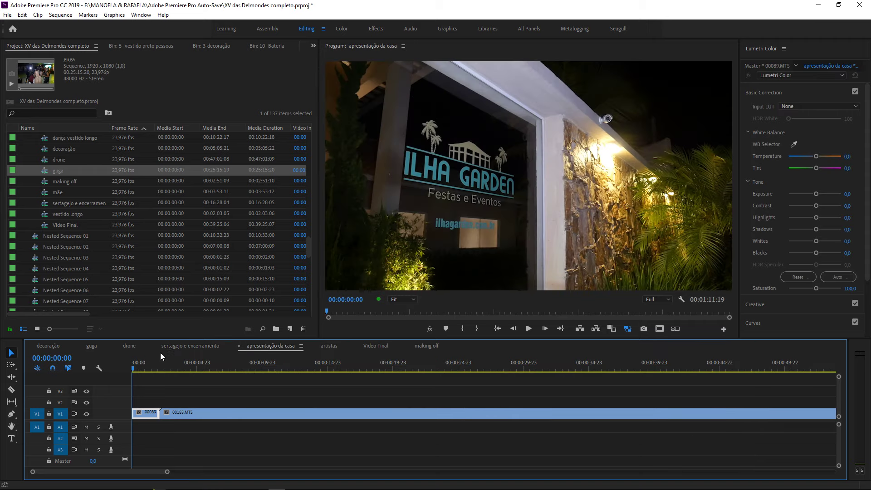
pyautogui.click(194, 347)
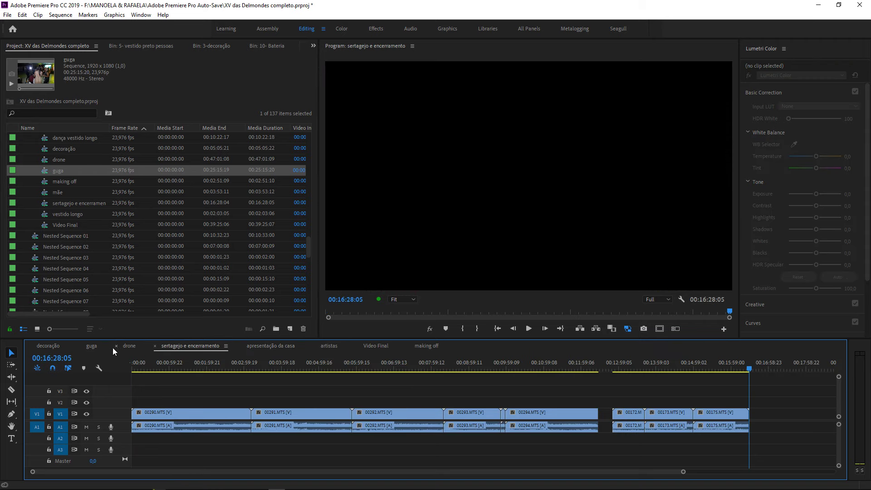
pyautogui.click(255, 346)
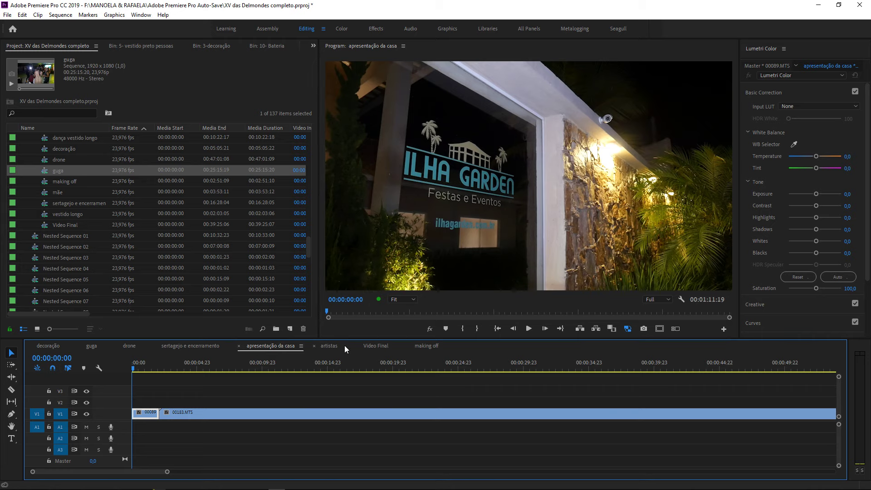
# - Mark an In-to-Out range of 00:00:04:06 ending at 00:01:27:11 over a 00148.MTS clip in the artistas sequence
pyautogui.click(332, 346)
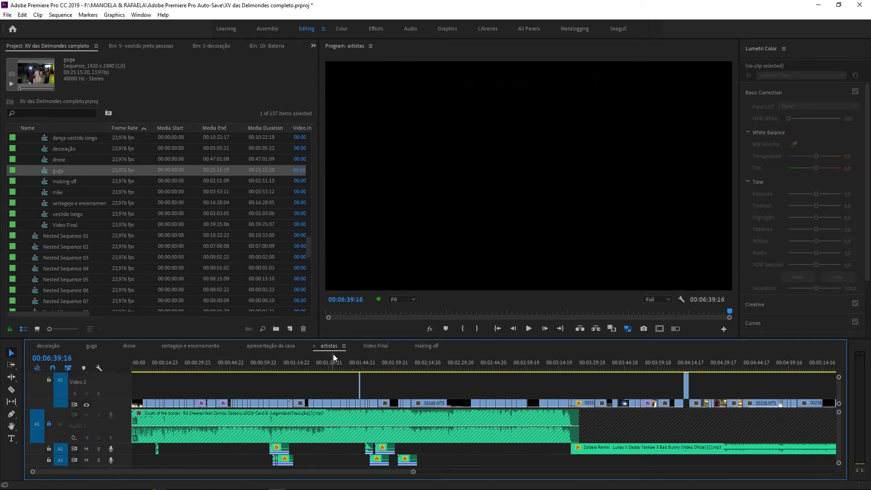
pyautogui.moveTo(343, 364); pyautogui.dragTo(333, 366)
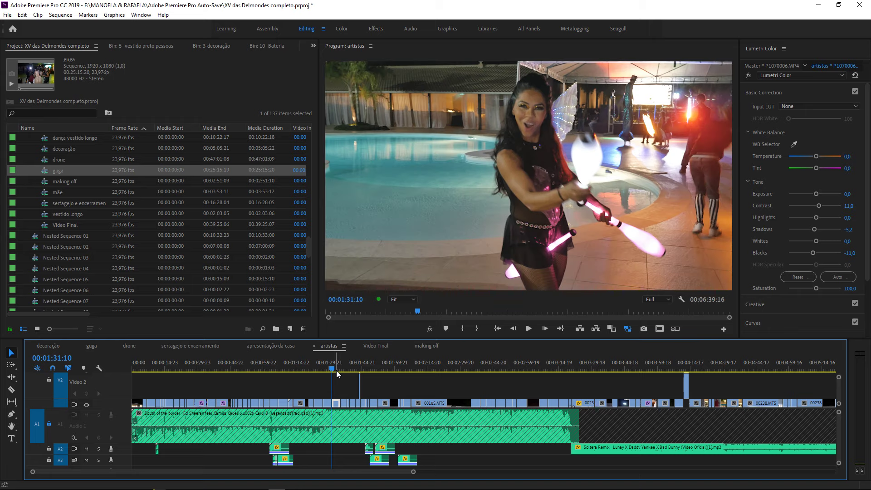
pyautogui.press('=')
pyautogui.press('=')
pyautogui.press('=')
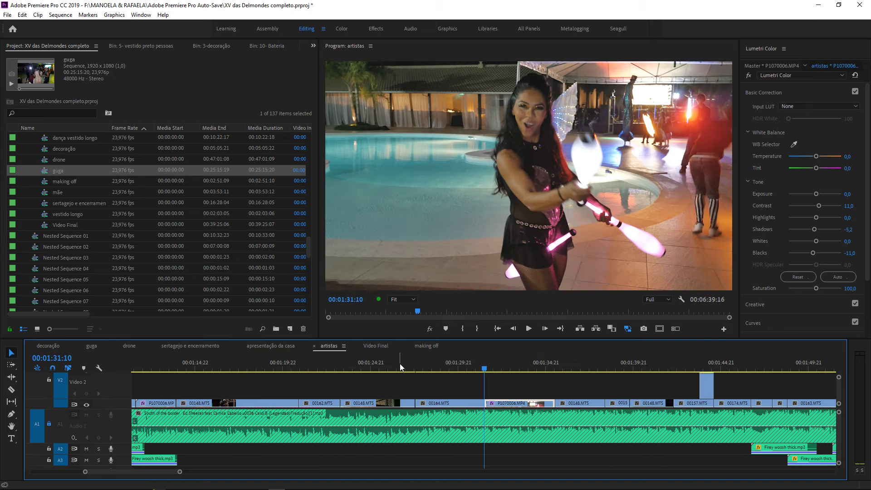
pyautogui.click(360, 367)
pyautogui.moveTo(362, 365)
pyautogui.mouseDown()
pyautogui.moveTo(340, 369)
pyautogui.moveTo(416, 373)
pyautogui.mouseUp()
pyautogui.press('i')
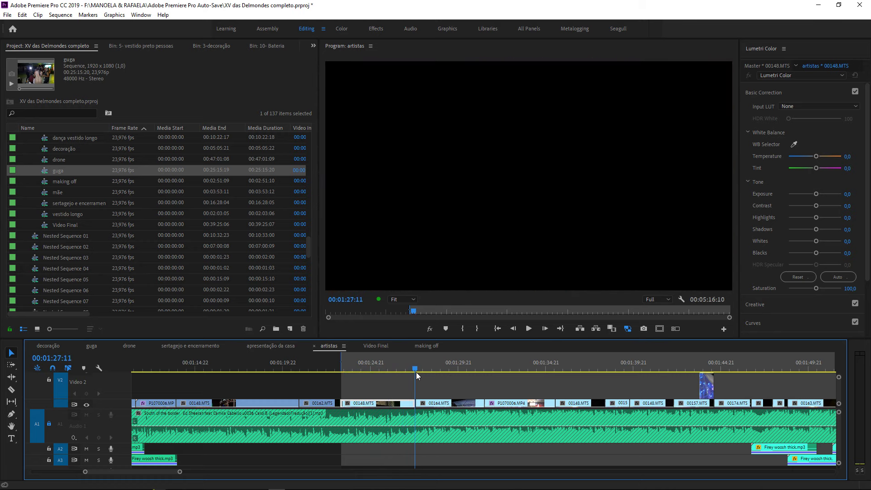
pyautogui.press('o')
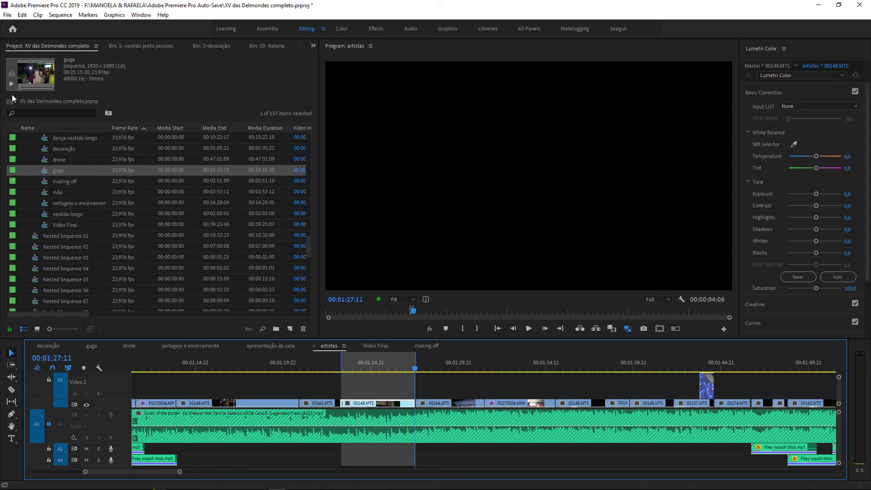
# - Check the media export settings for the marked artistas range without exporting, and clear the In and Out points
pyautogui.click(7, 15)
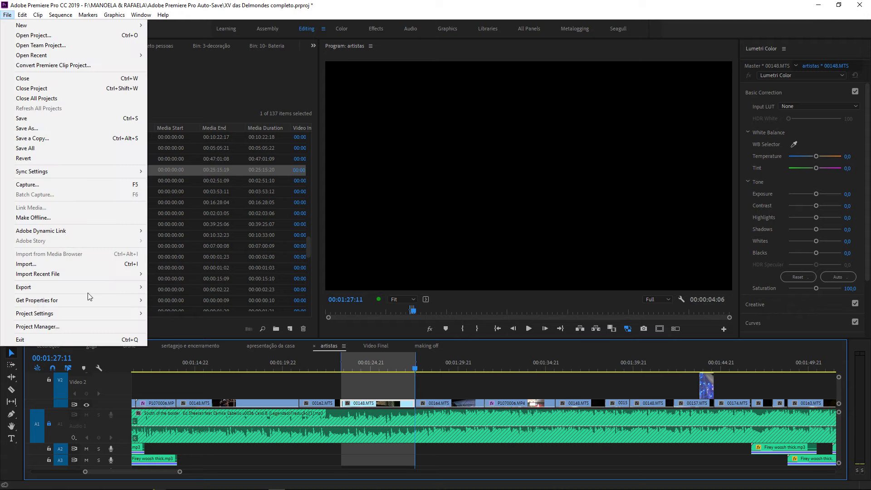
pyautogui.moveTo(91, 288)
pyautogui.click(169, 287)
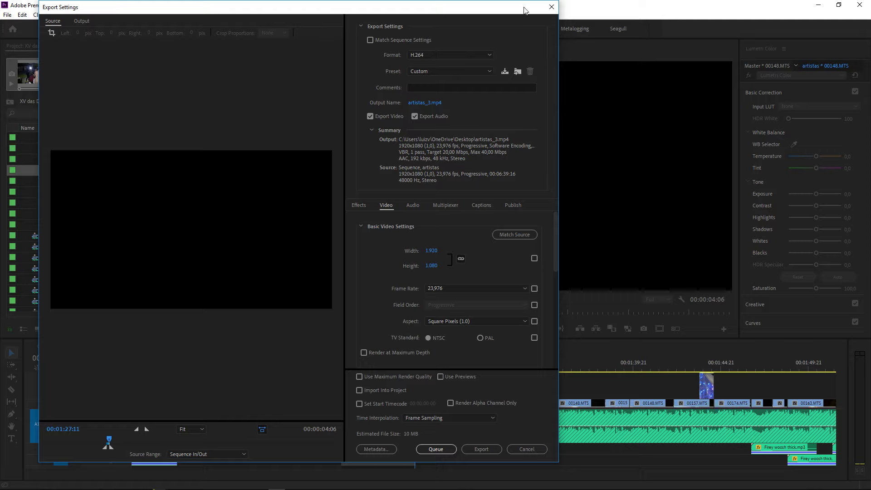
pyautogui.click(554, 8)
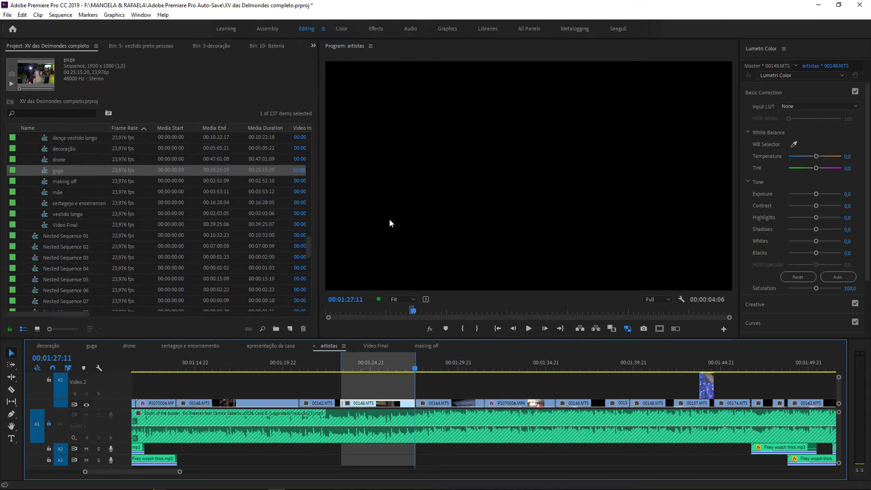
pyautogui.rightClick(375, 361)
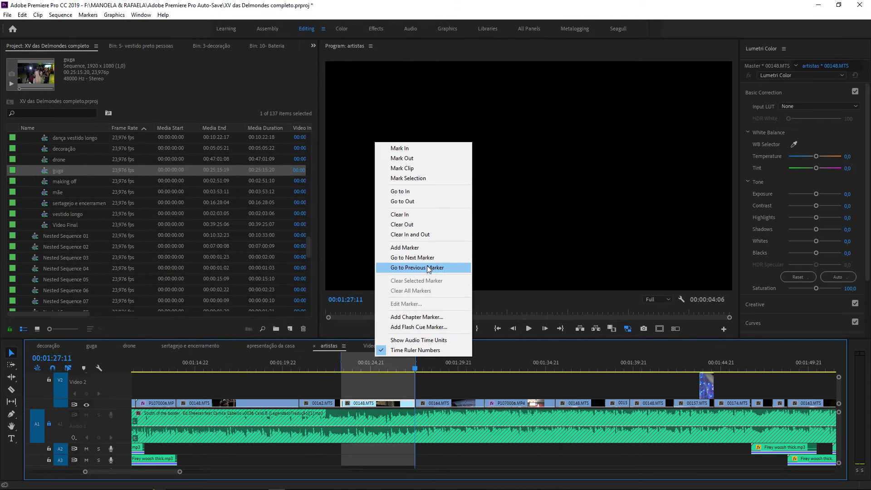
pyautogui.click(414, 234)
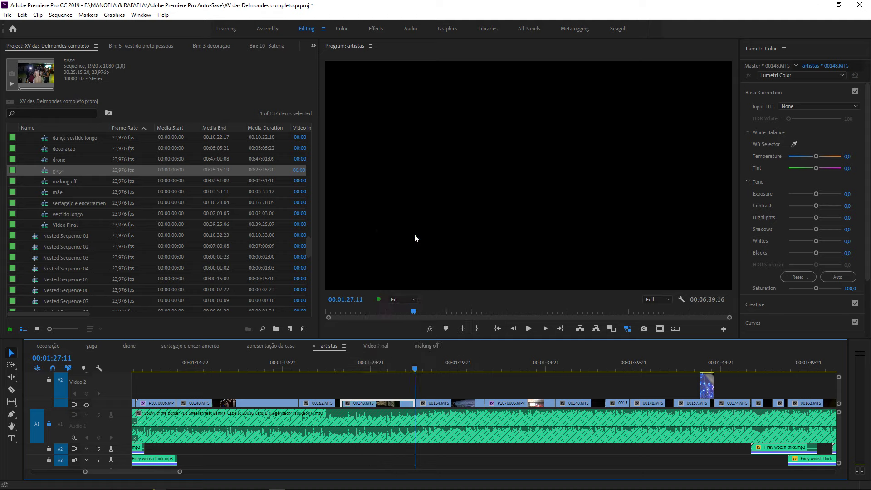